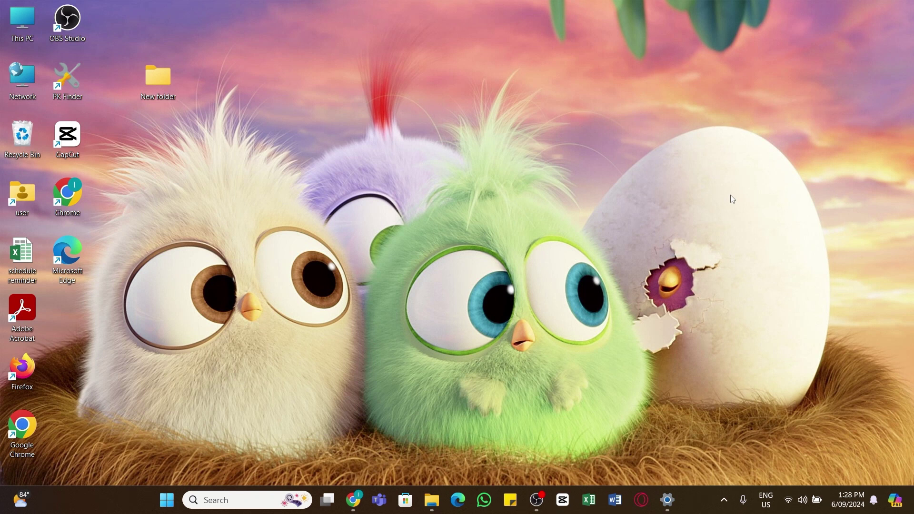
Step: Load account.microsoft.com in Chrome by accepting the address bar autocomplete
{"action": "left_click", "coordinate": [355, 500]}
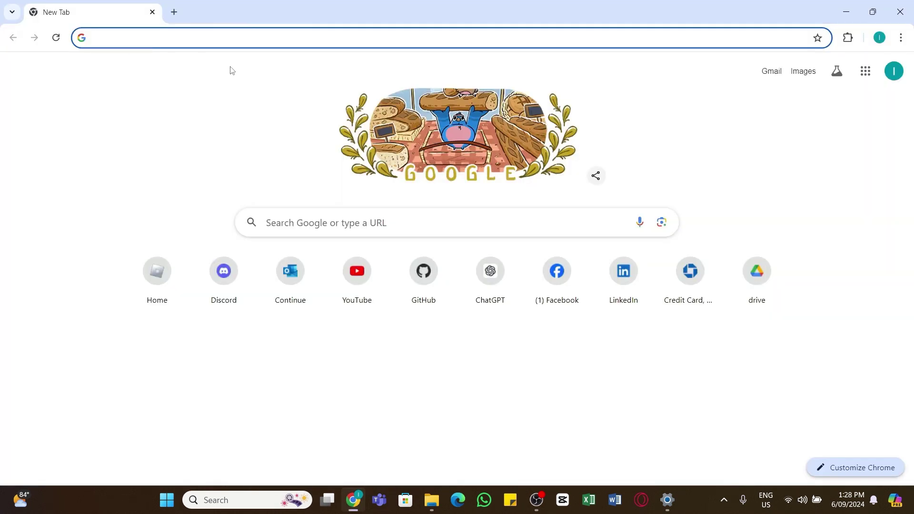
{"action": "type", "text": "account.microsoft.com"}
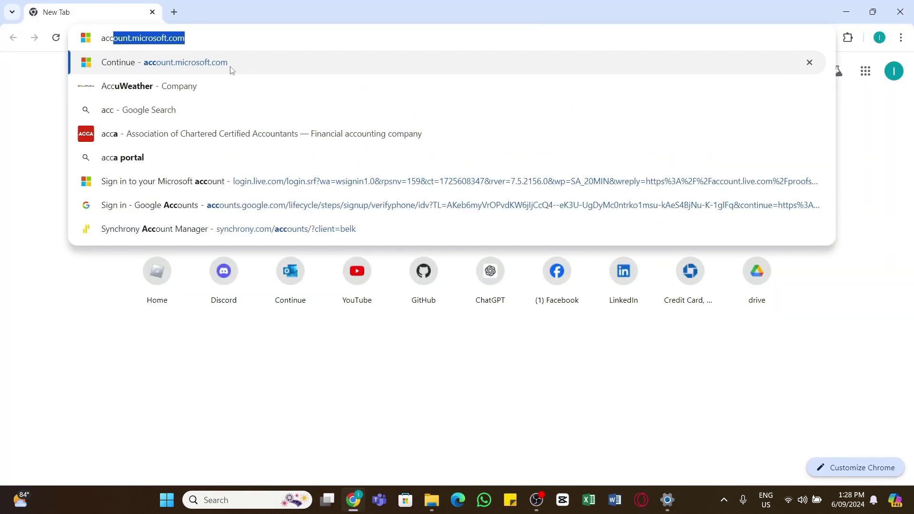
{"action": "key", "text": "Right"}
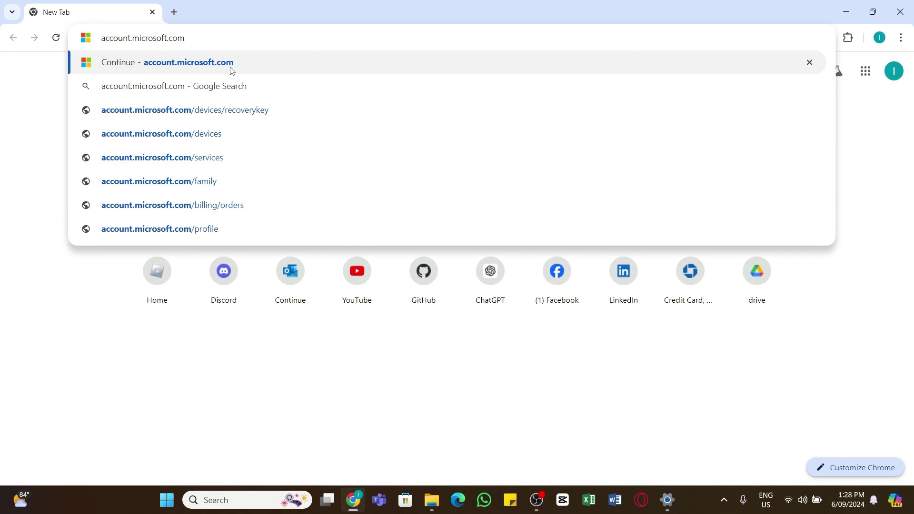
{"action": "key", "text": "Return"}
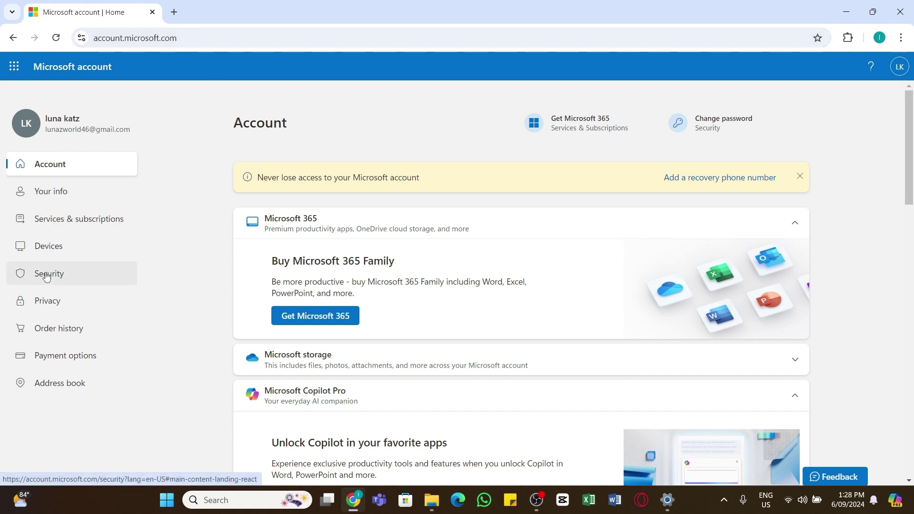
Step: Go from the Security page to the Two-step verification sign-in options
{"action": "left_click", "coordinate": [47, 277]}
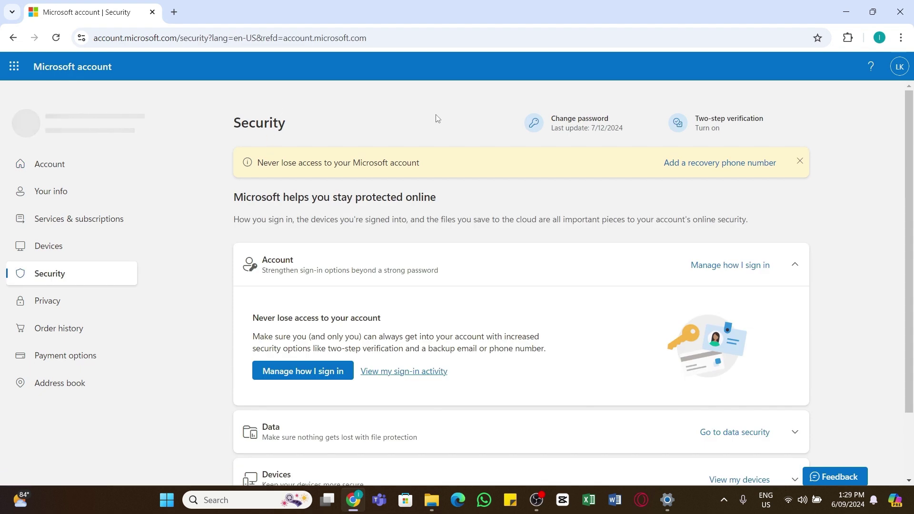
{"action": "scroll", "coordinate": [377, 242], "scroll_direction": "down", "scroll_amount": 2}
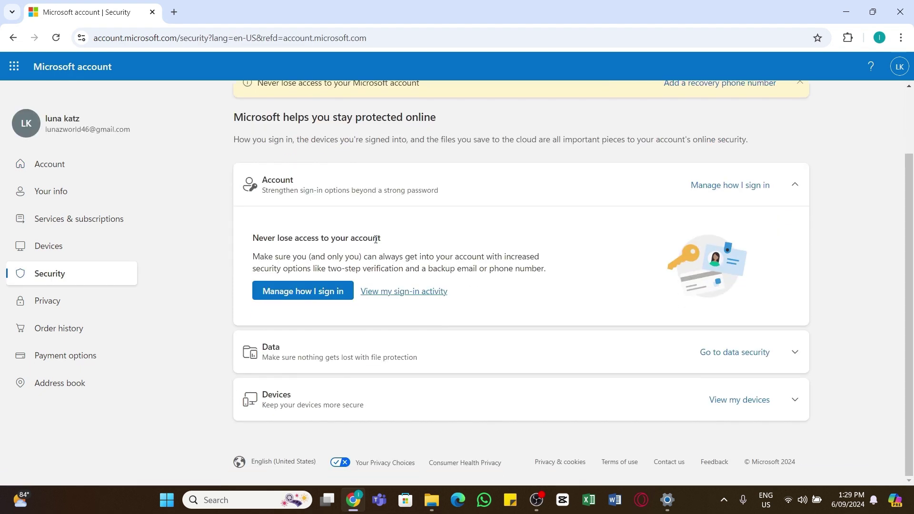
{"action": "scroll", "coordinate": [376, 242], "scroll_direction": "up", "scroll_amount": 2}
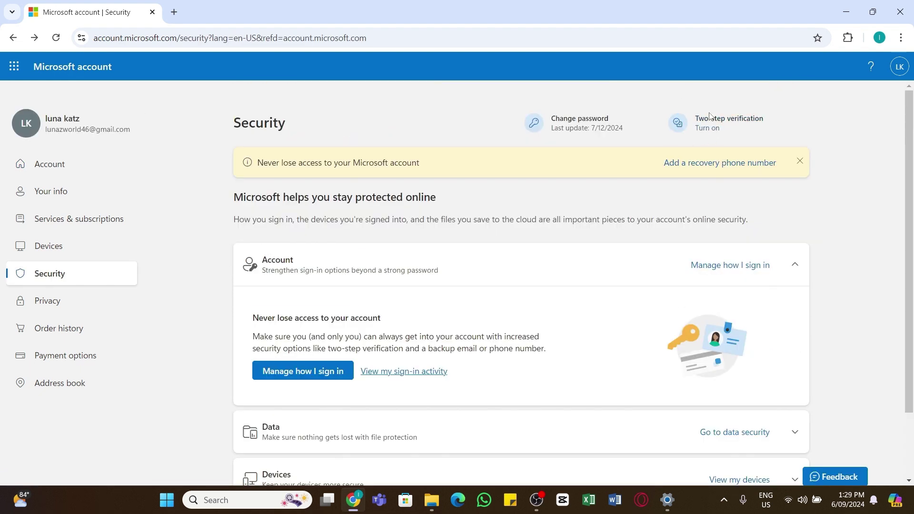
{"action": "left_click", "coordinate": [682, 127]}
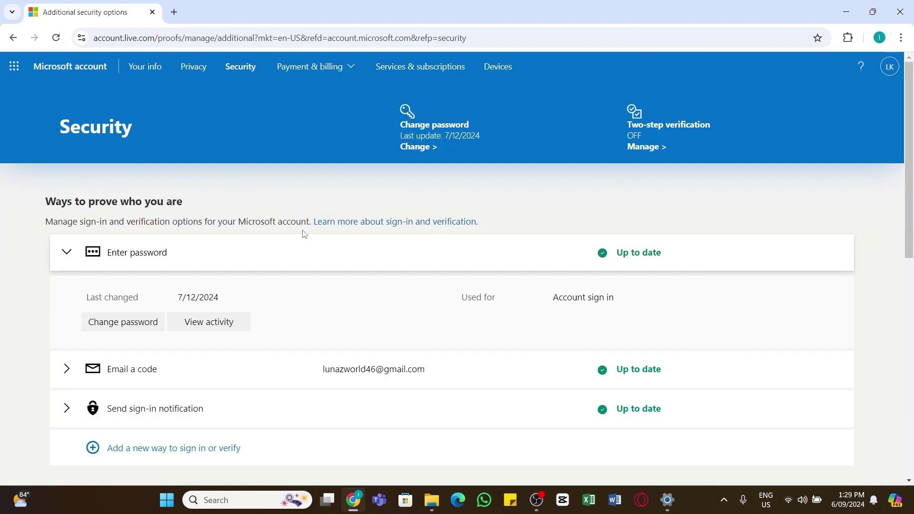
{"action": "scroll", "coordinate": [278, 226], "scroll_direction": "down", "scroll_amount": 2}
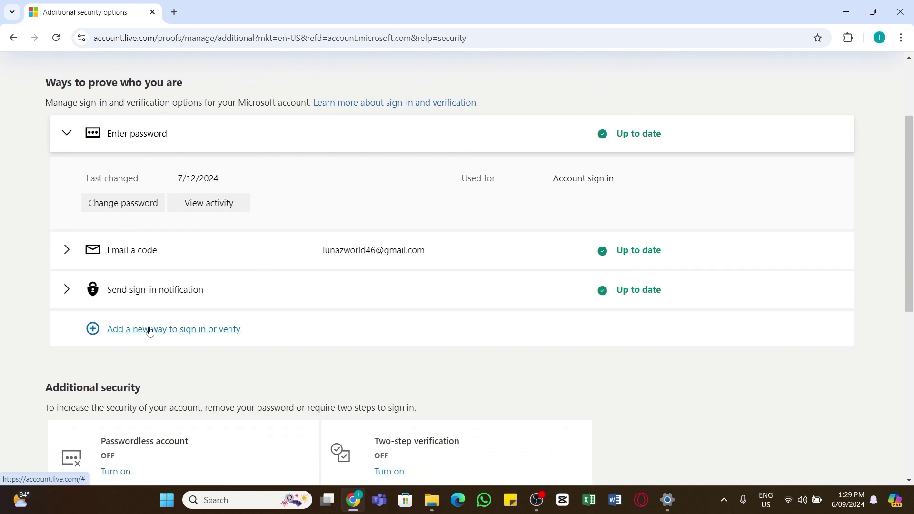
Step: Choose 'Add a new way to sign in or verify' on the security options page
{"action": "left_click", "coordinate": [151, 330]}
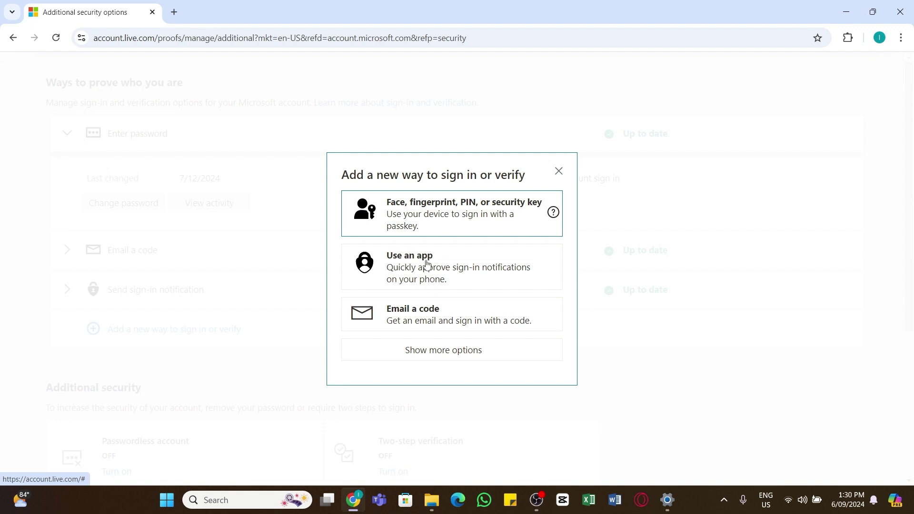
Step: Pick 'Use an app', enter the authenticator's generated code and submit it
{"action": "left_click", "coordinate": [427, 264]}
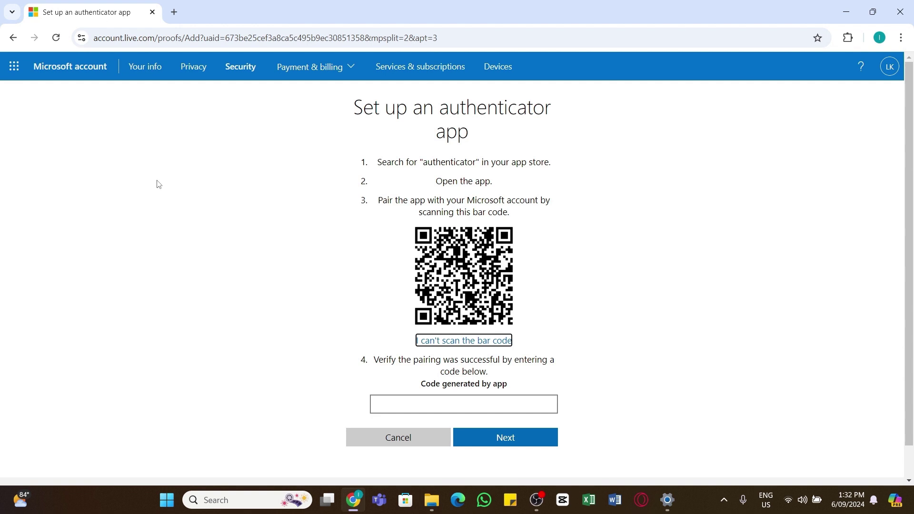
{"action": "left_click", "coordinate": [397, 402]}
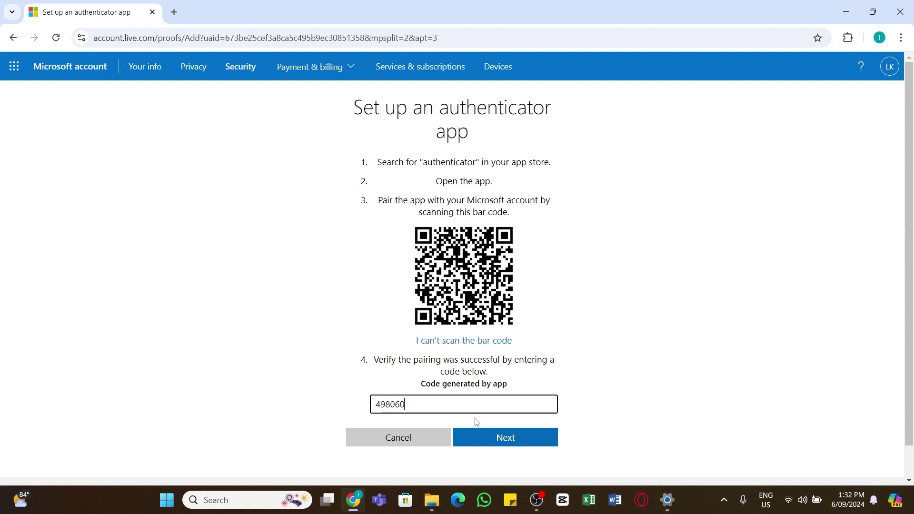
{"action": "left_click", "coordinate": [505, 437]}
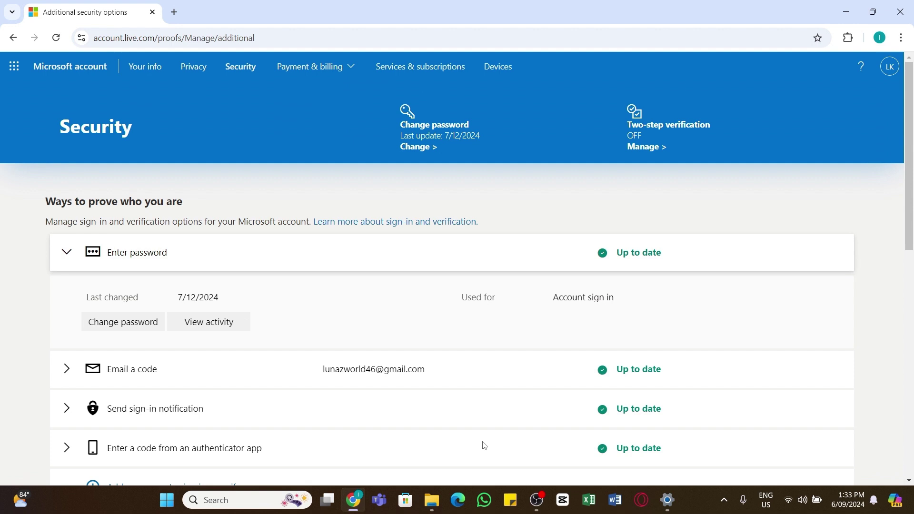